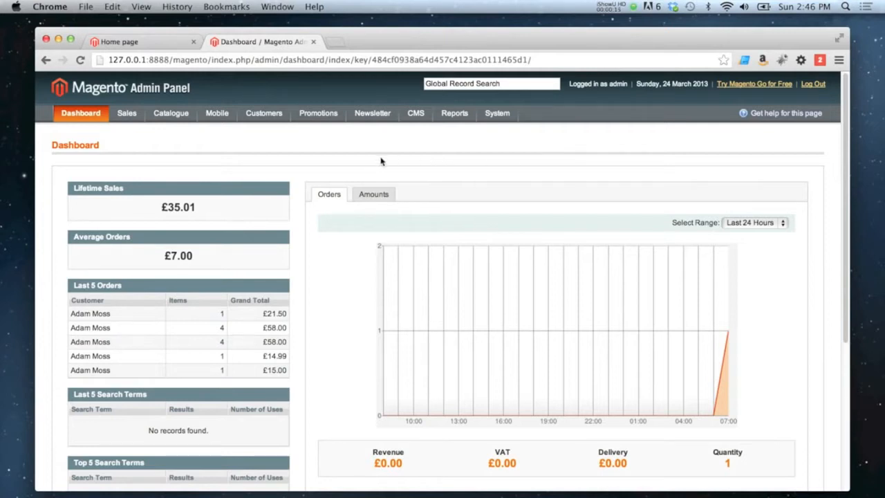
Open the Payment Methods section of the system configuration
mouse_move(500, 119)
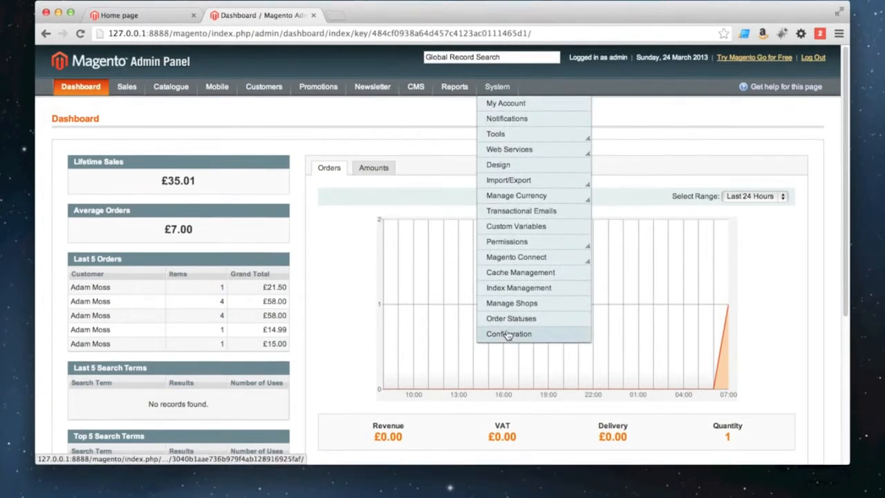
click(509, 361)
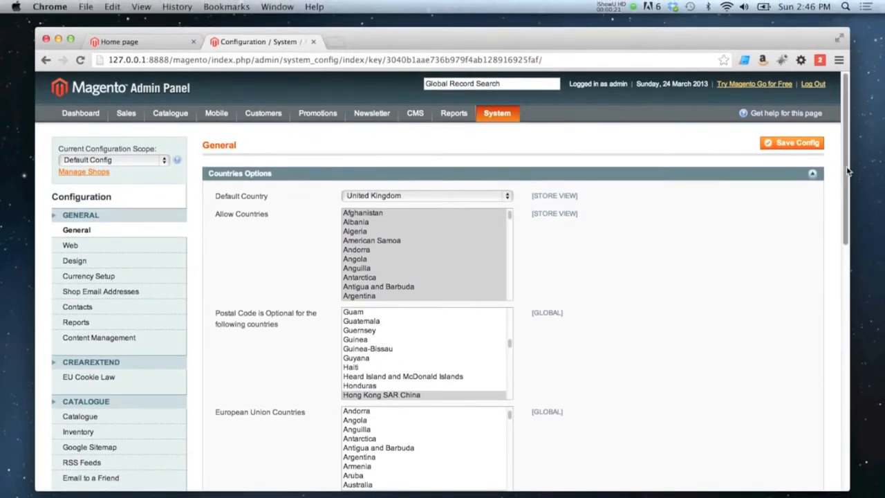
scroll(849, 207, down, 2)
scroll(849, 208, down, 5)
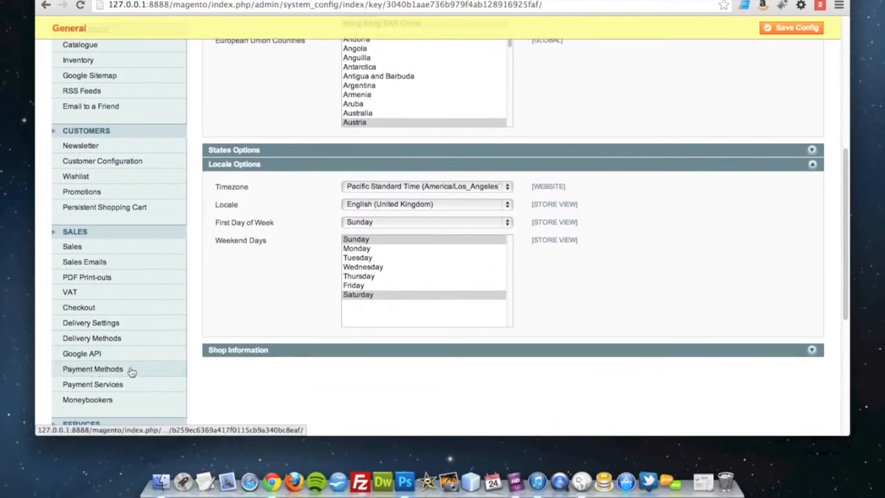
click(121, 371)
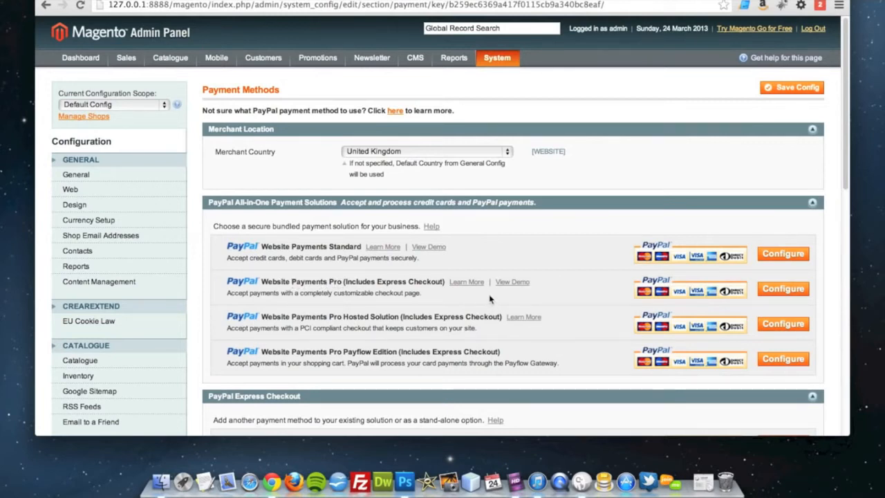
Expand the PayPal Website Payments Pro (Includes Express Checkout) settings and briefly view PayPal's API credentials login window
click(781, 296)
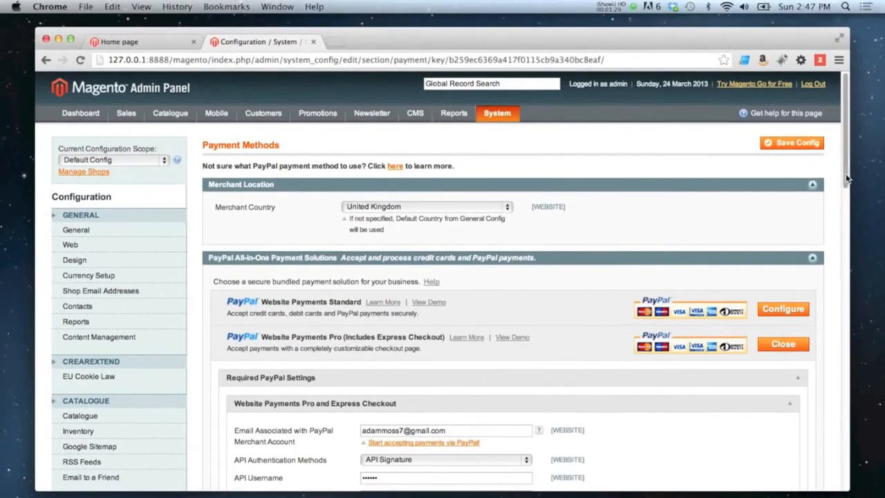
drag(846, 125, 846, 151)
drag(846, 207, 848, 238)
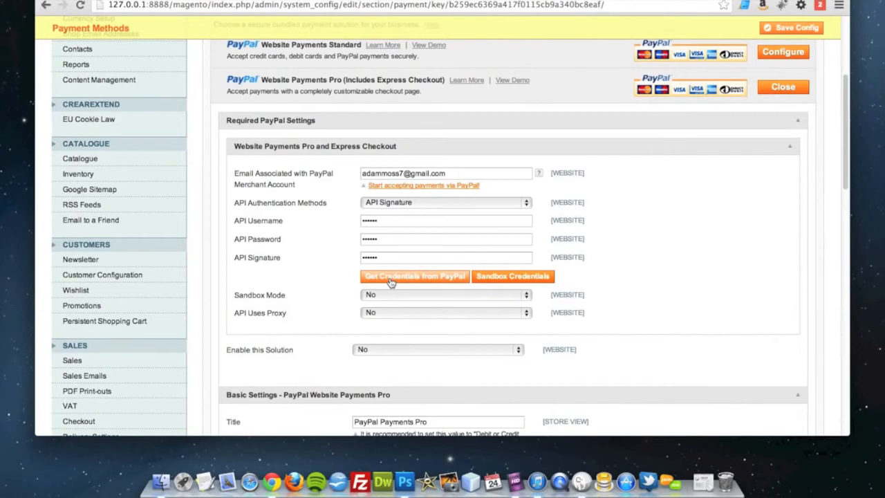
click(391, 279)
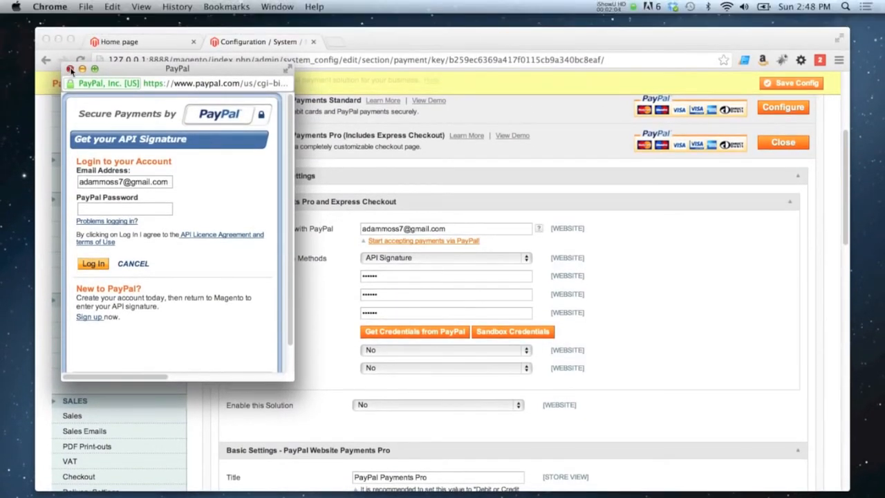
click(70, 35)
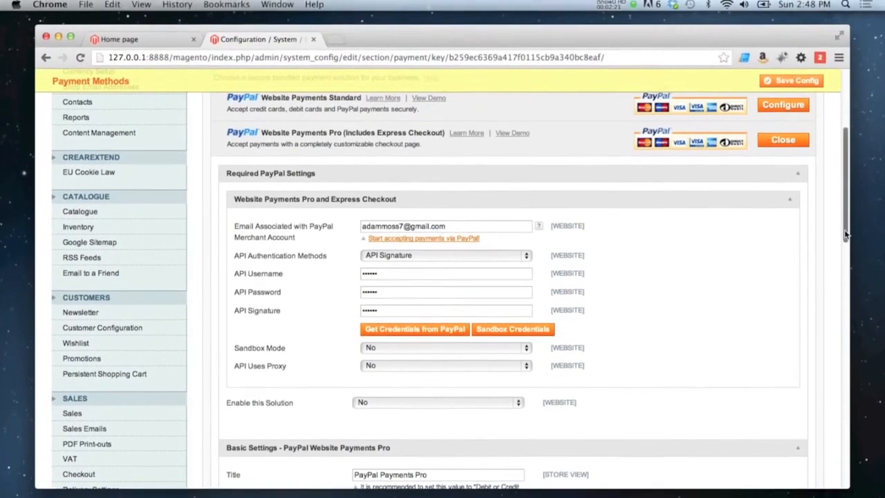
Enable the Website Payments Pro solution by setting Enable this Solution to Yes
drag(845, 185, 845, 204)
drag(845, 259, 844, 265)
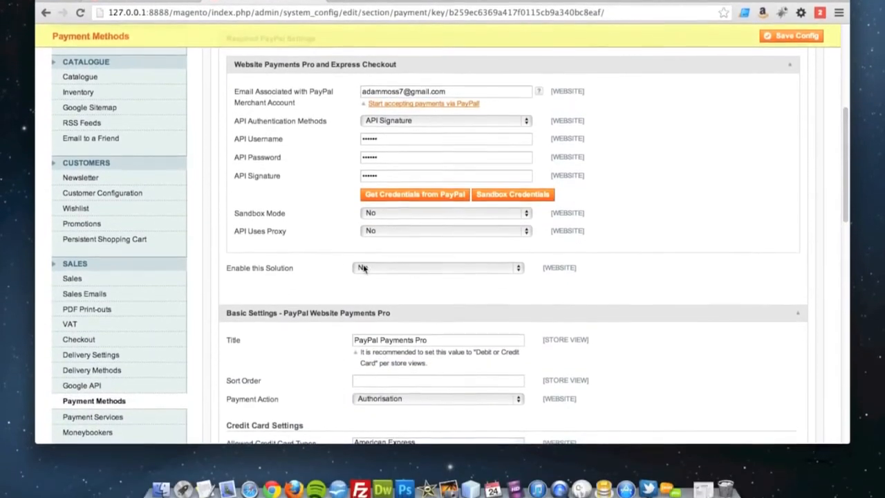
click(367, 316)
click(370, 254)
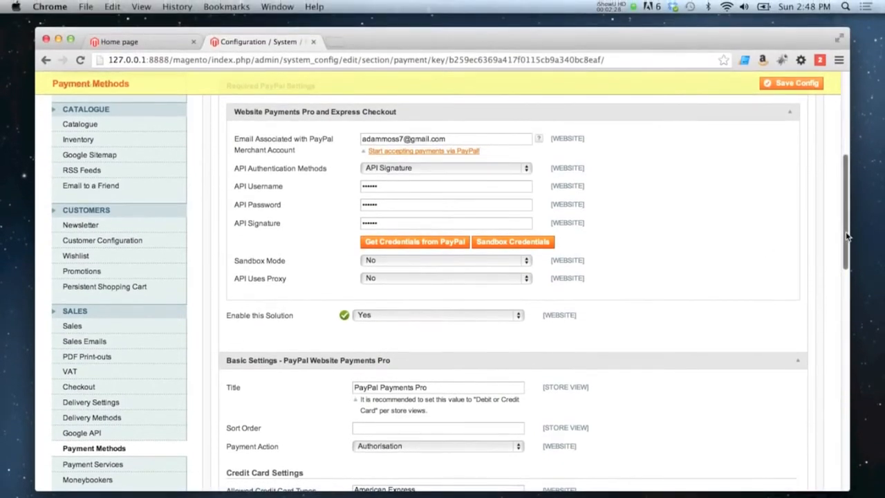
Change the title in the PayPal Website Payments Pro basic settings to "Credit/Debit Card"
drag(848, 181, 847, 208)
drag(849, 263, 848, 291)
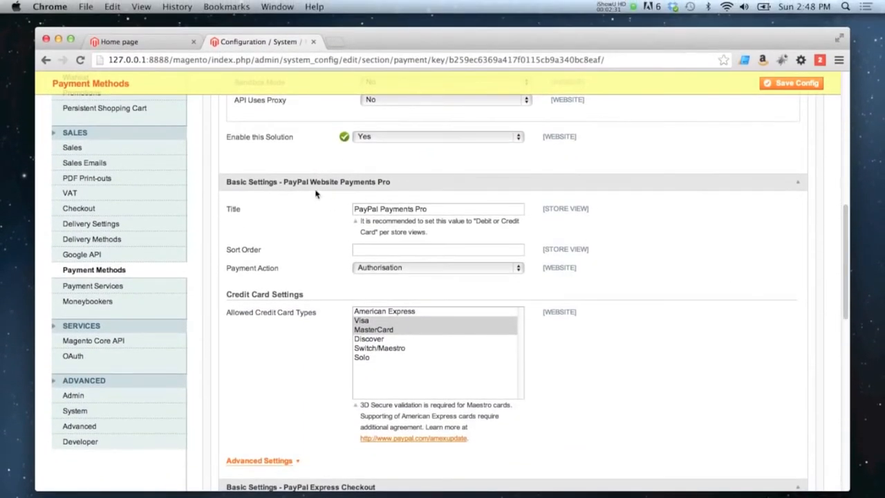
drag(437, 210, 358, 206)
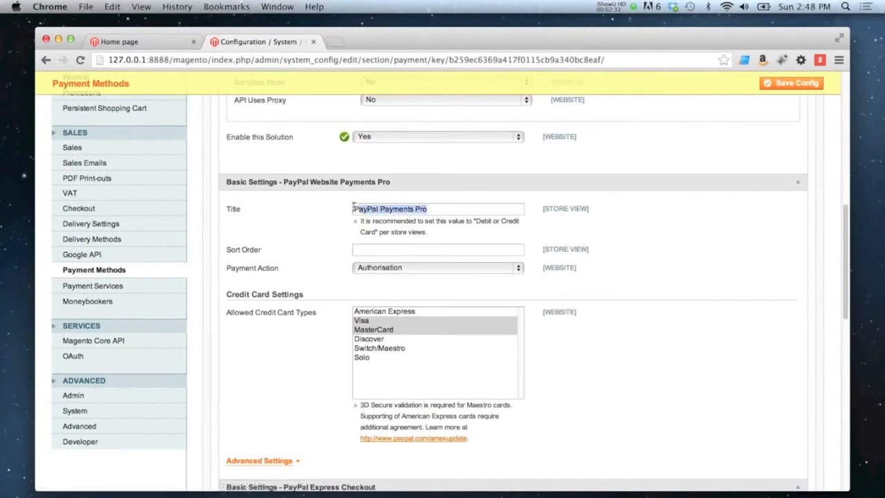
text(Credit/Devit Ca)
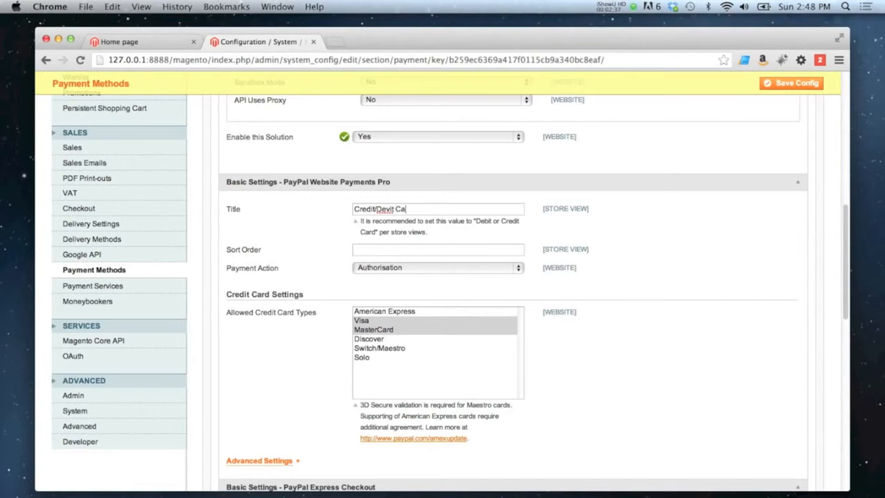
key(BackSpace)
key(BackSpace)
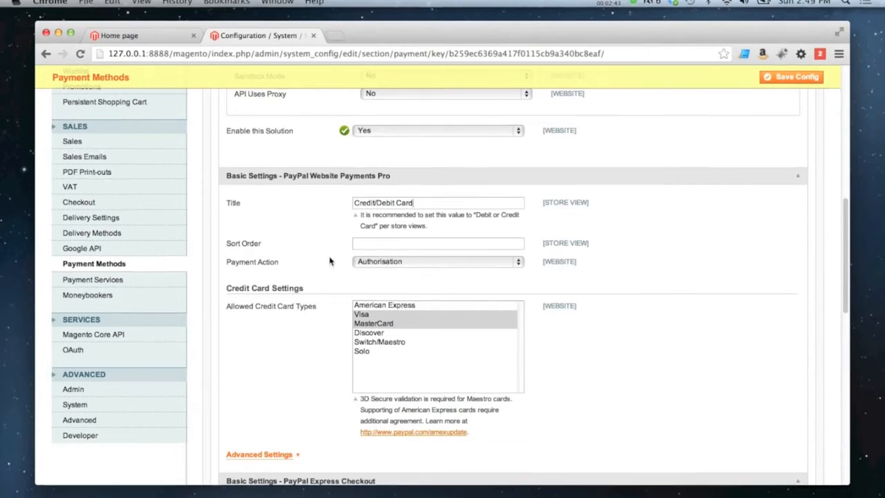
Set the Website Payments Pro payment action to Sale and add American Express and Switch/Maestro to the allowed credit card types
click(371, 257)
click(372, 267)
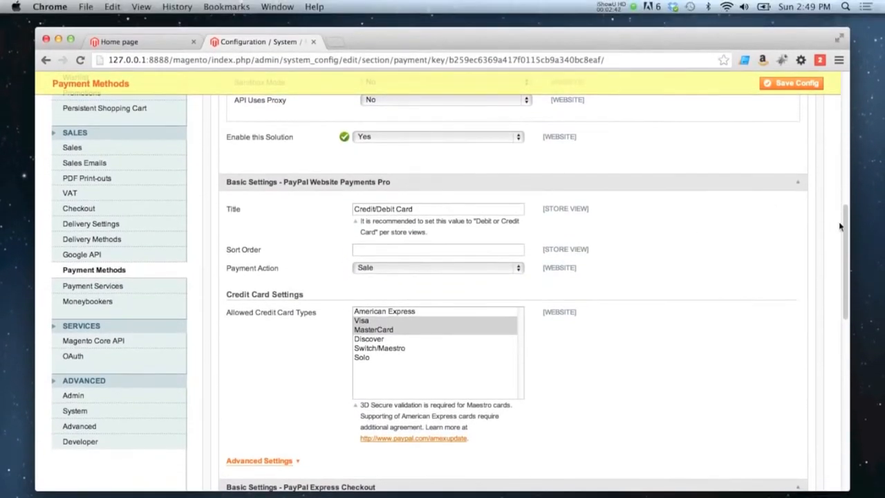
scroll(845, 228, down, 3)
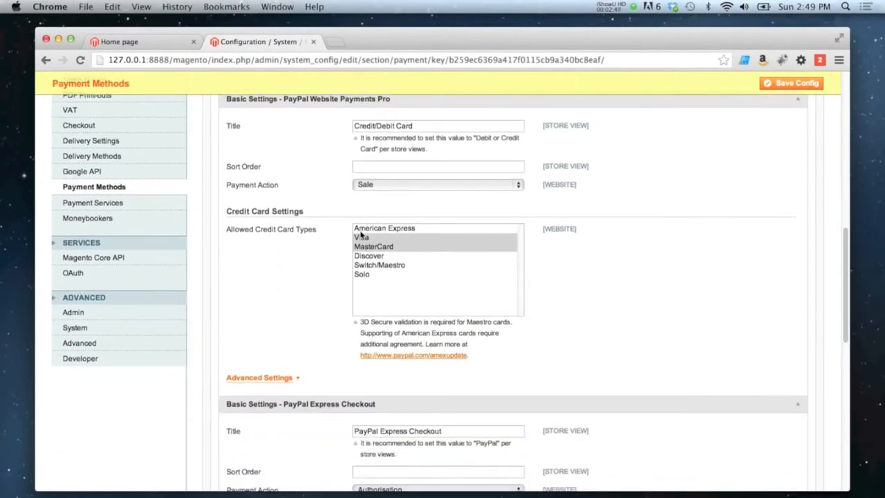
super+click(371, 229)
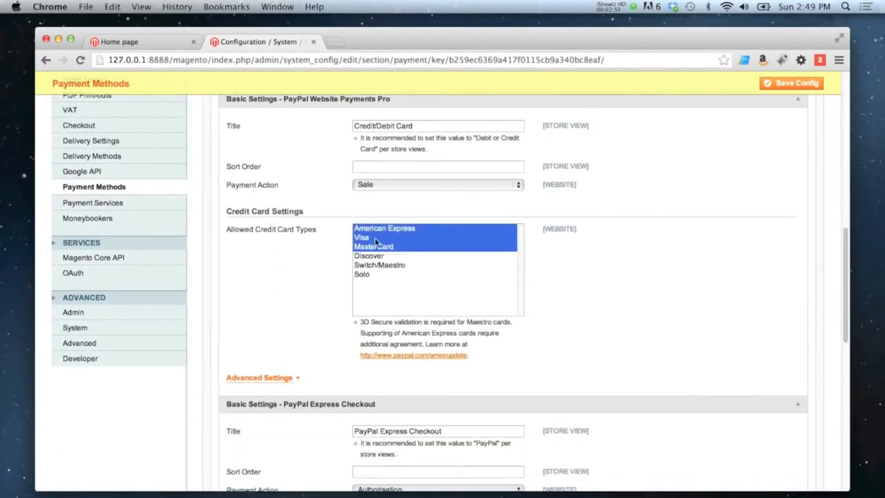
super+click(382, 265)
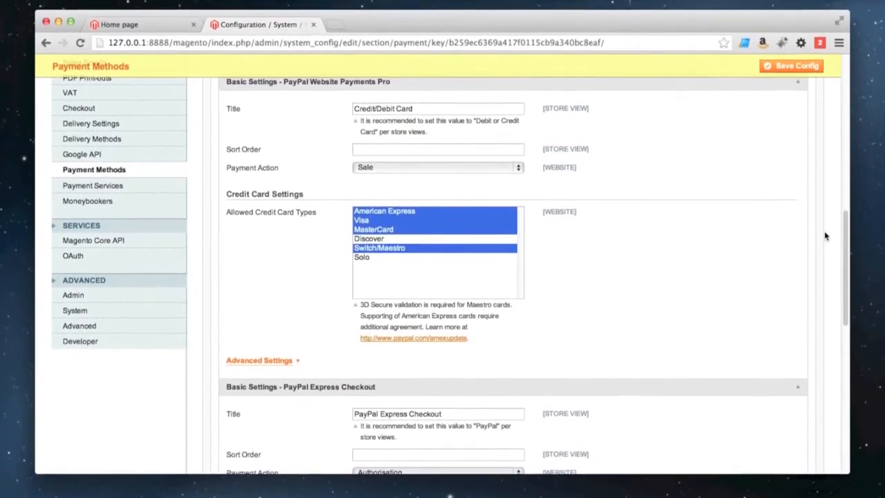
Examine the advanced settings of PayPal Website Payments Pro, then collapse them again
scroll(839, 251, down, 3)
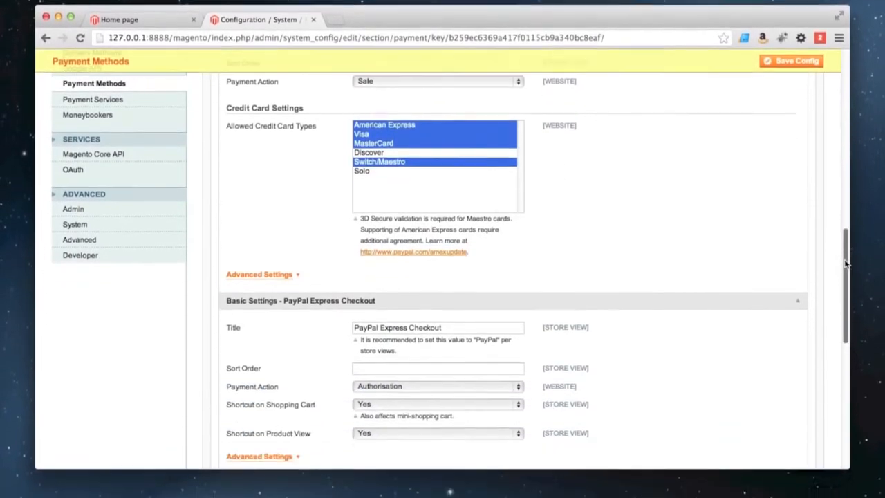
click(269, 258)
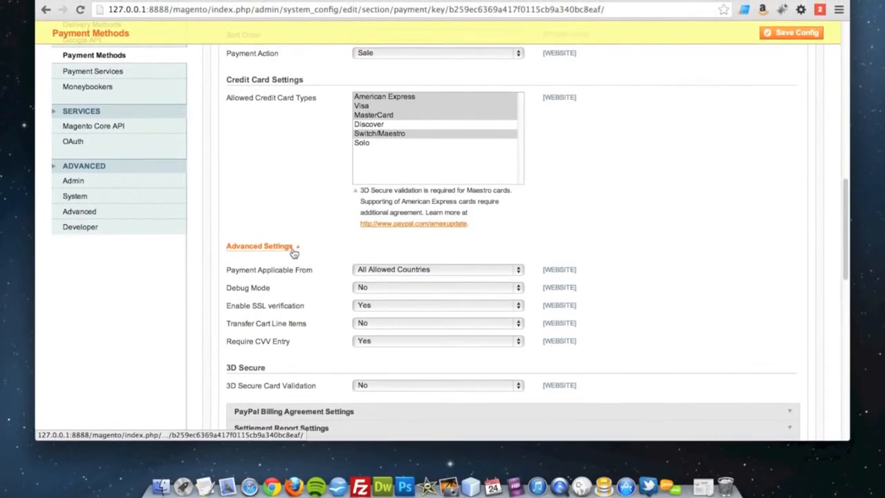
click(292, 253)
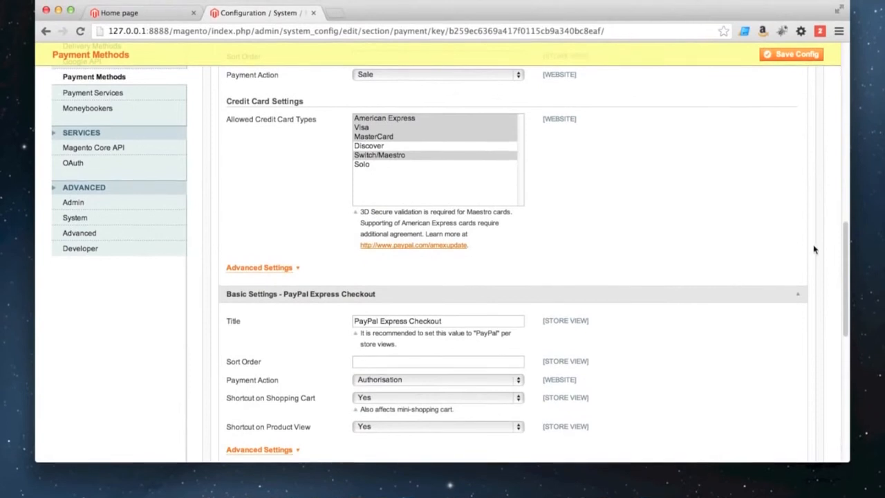
Set the PayPal Express Checkout payment action to Sale and save the configuration
scroll(845, 251, down, 3)
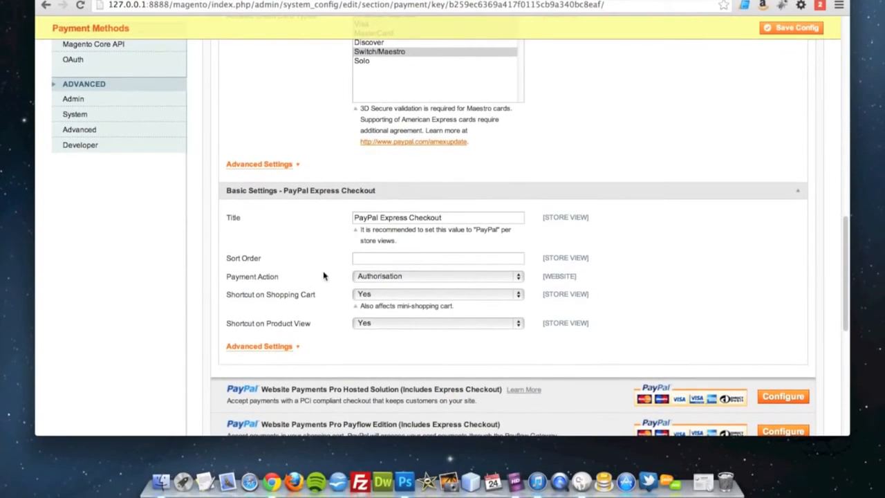
click(366, 279)
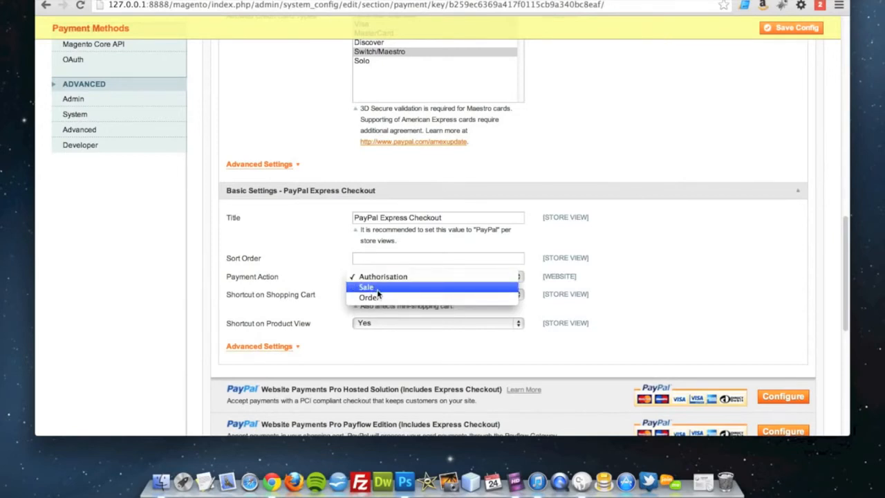
click(378, 294)
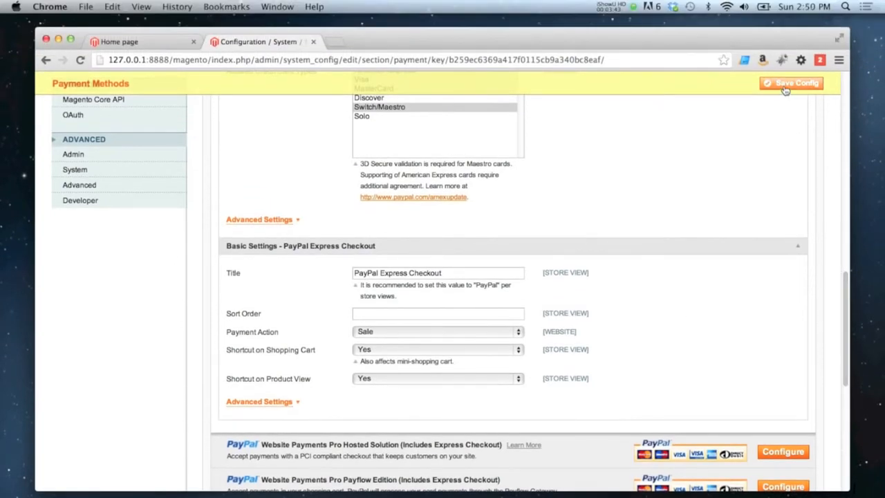
click(785, 91)
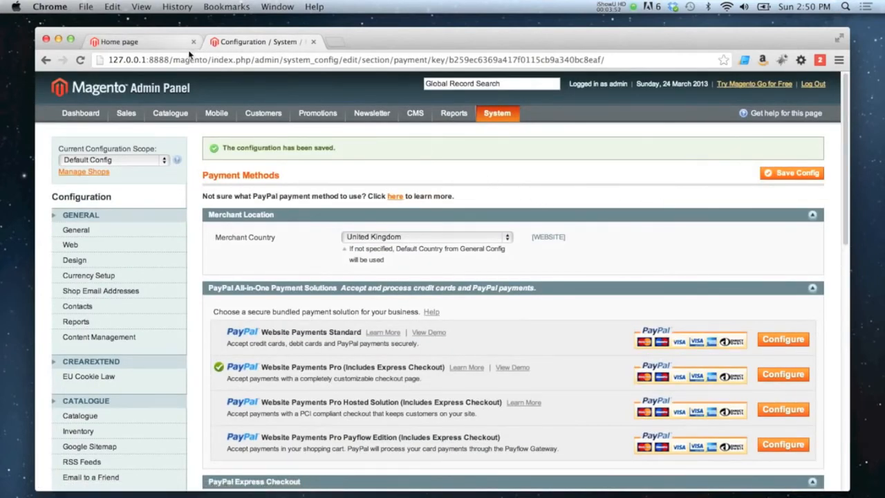
On the storefront, open The Zombie Survival Guide from the Humour books category and add it to the basket
click(150, 43)
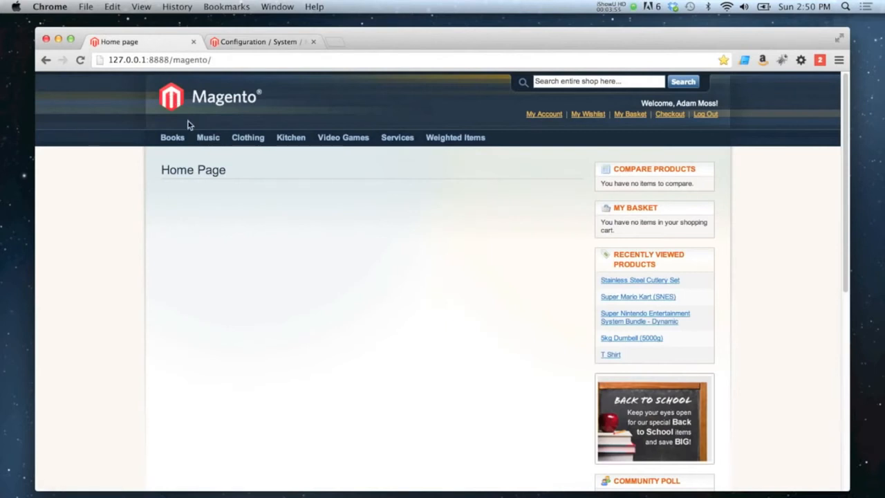
mouse_move(173, 139)
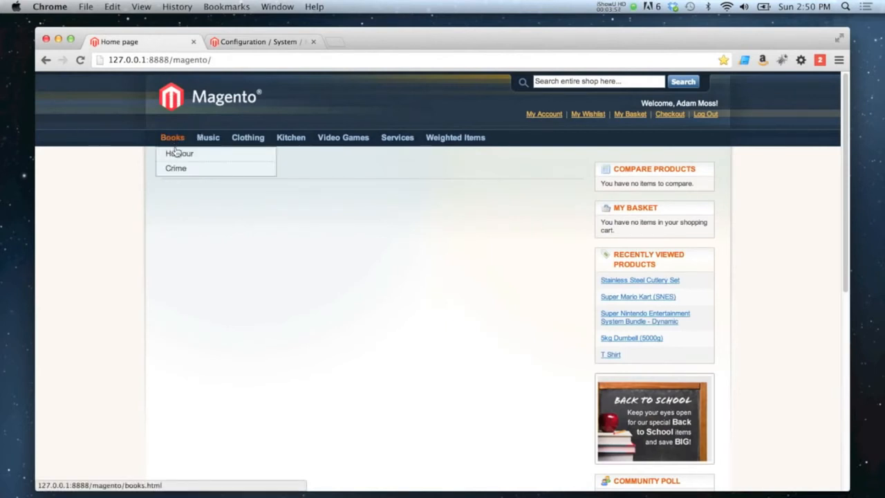
click(176, 154)
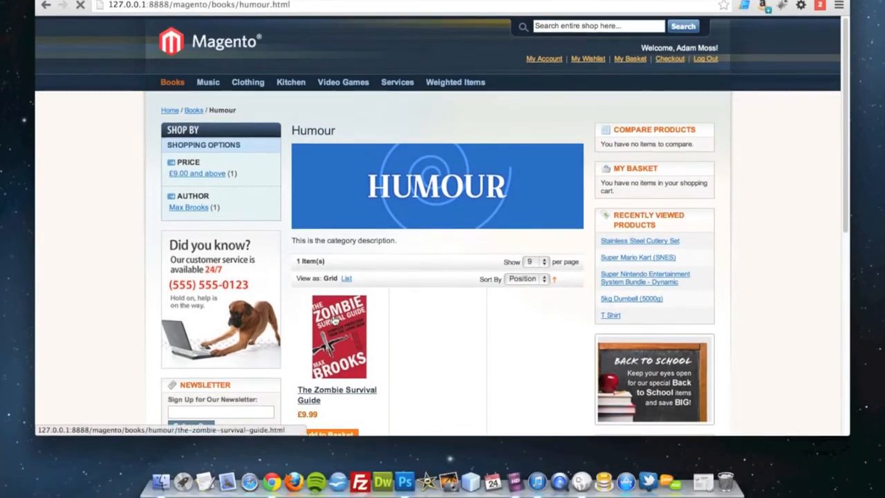
click(335, 320)
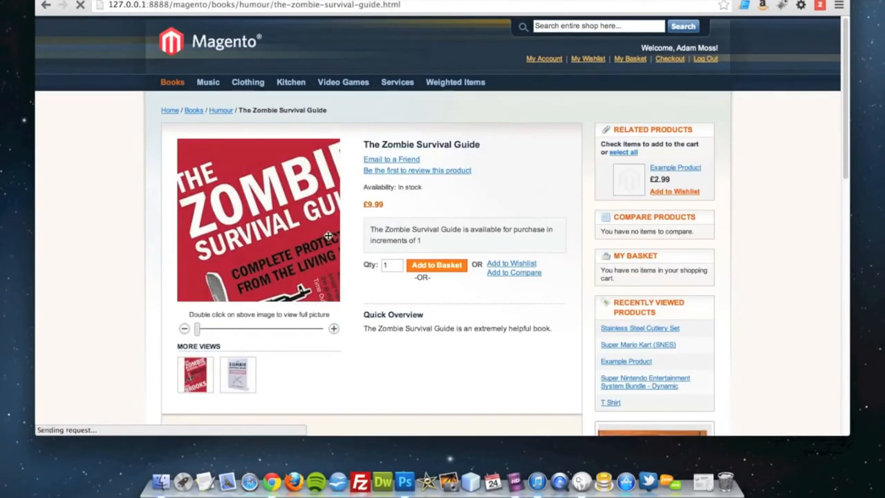
scroll(332, 248, down, 1)
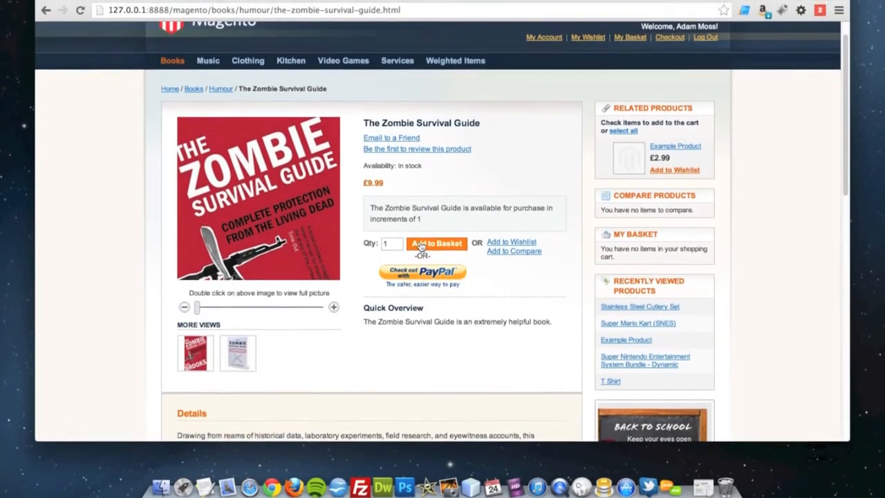
click(429, 250)
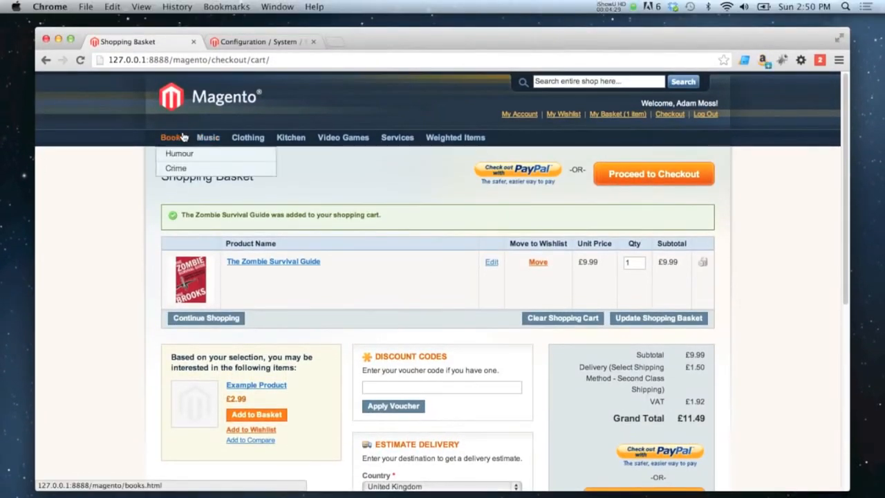
Reopen the shopping basket from the shop's home page and proceed to the standard checkout
click(179, 104)
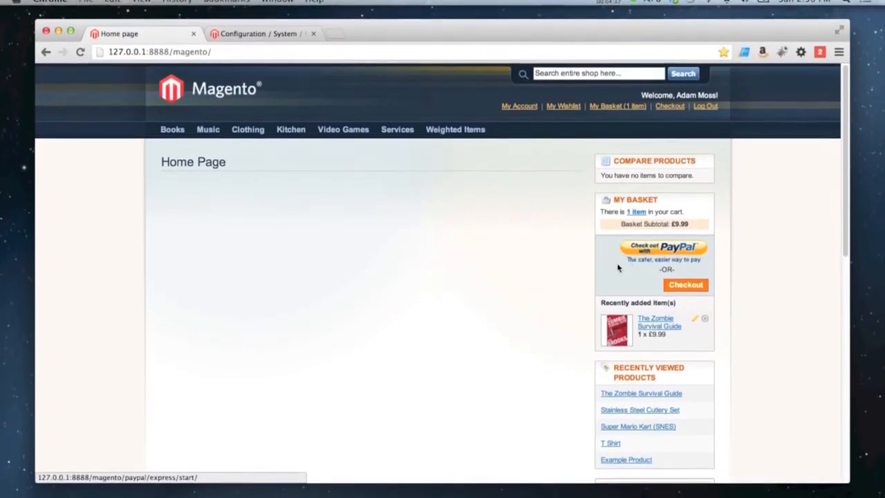
click(632, 222)
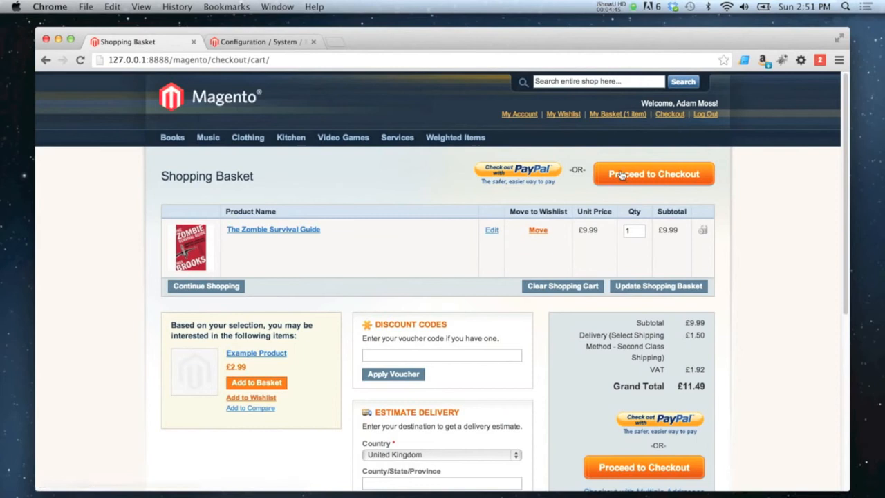
drag(843, 188, 853, 257)
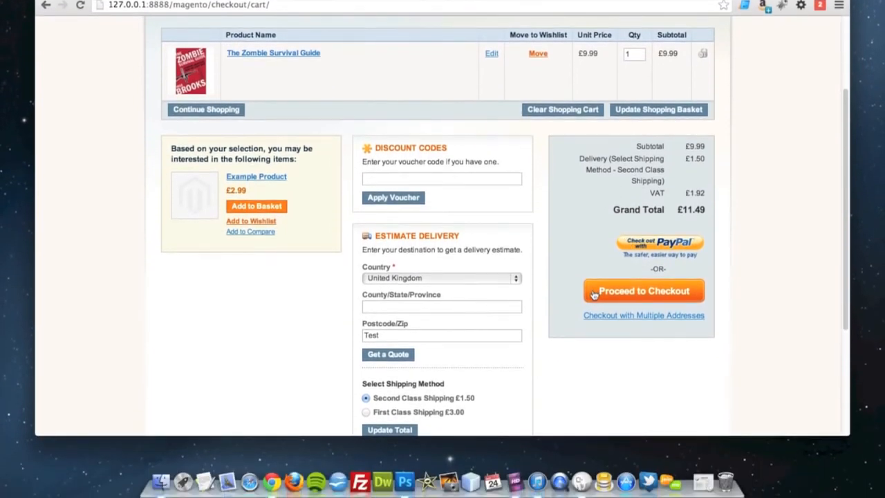
click(651, 292)
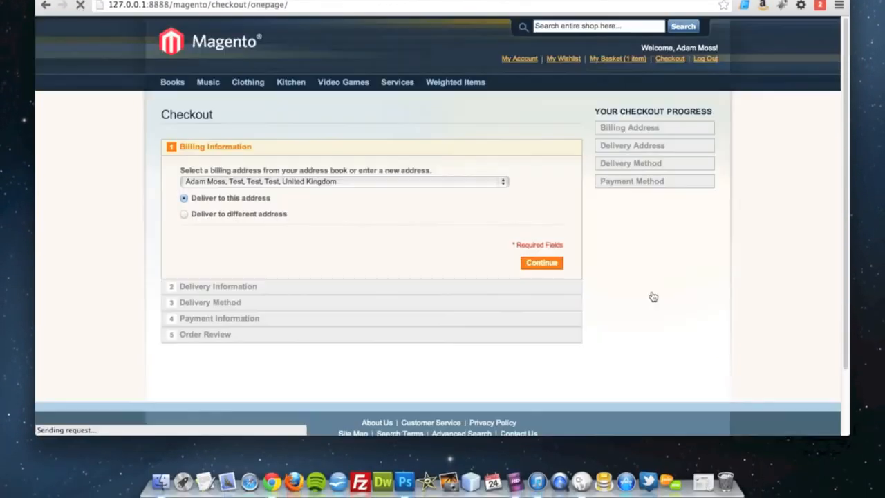
Continue the checkout with delivery to the saved billing address and Second Class Shipping £1.50 to reach the payment information
click(542, 264)
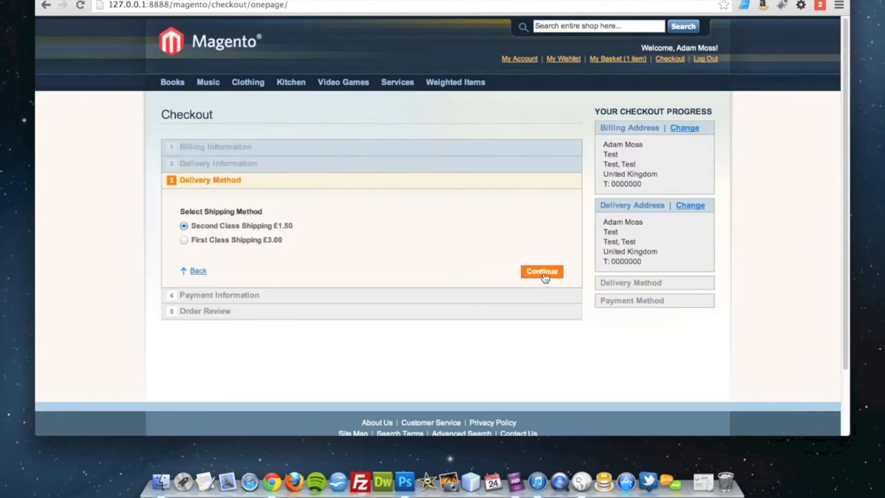
click(543, 272)
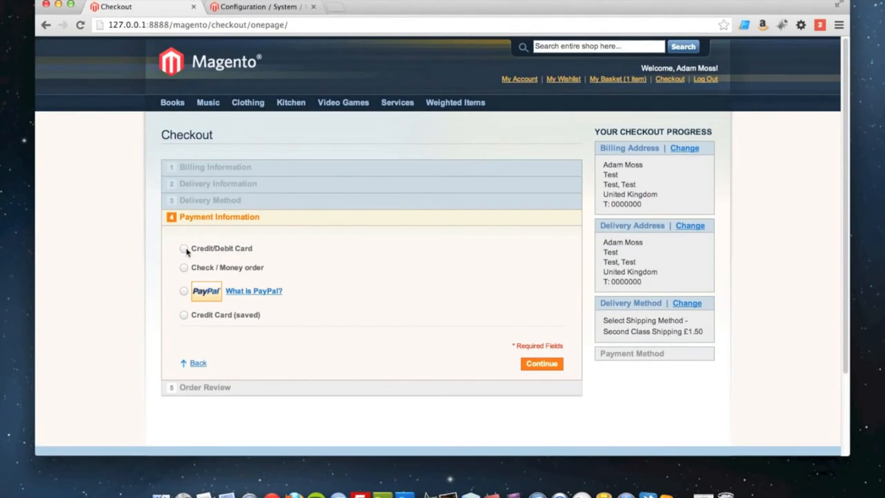
Select Credit/Debit Card as the payment method and view the offered card types without choosing one
click(184, 248)
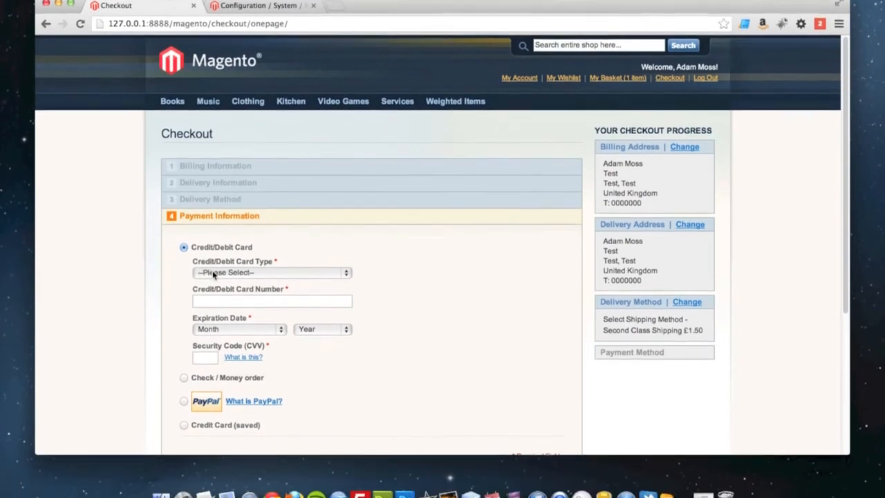
click(207, 309)
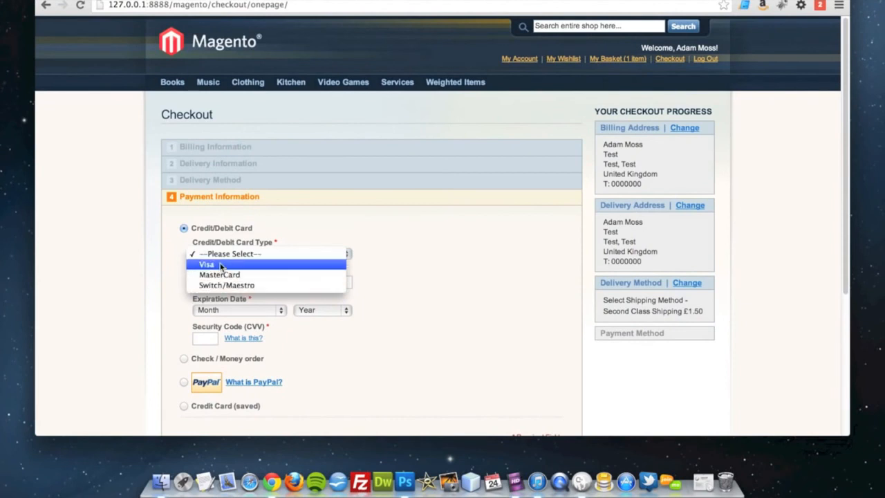
click(501, 261)
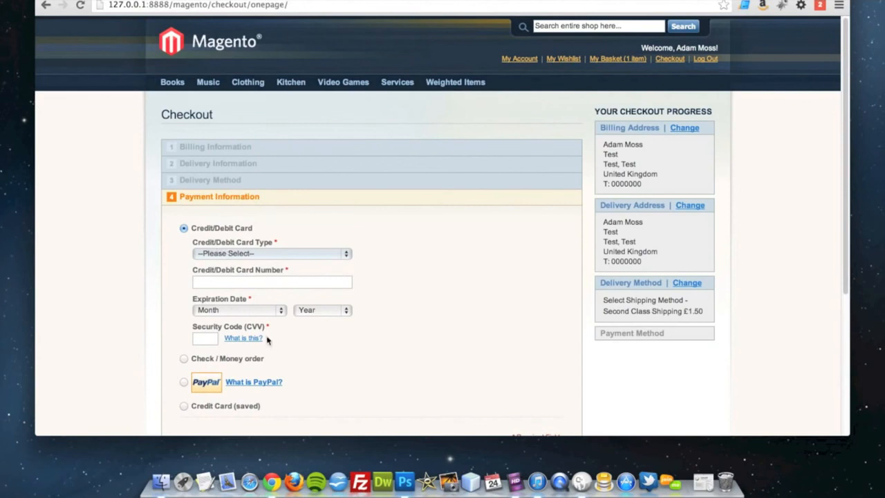
Select PayPal as the payment method, then return to the Payment Methods configuration in the Magento admin
scroll(416, 313, down, 2)
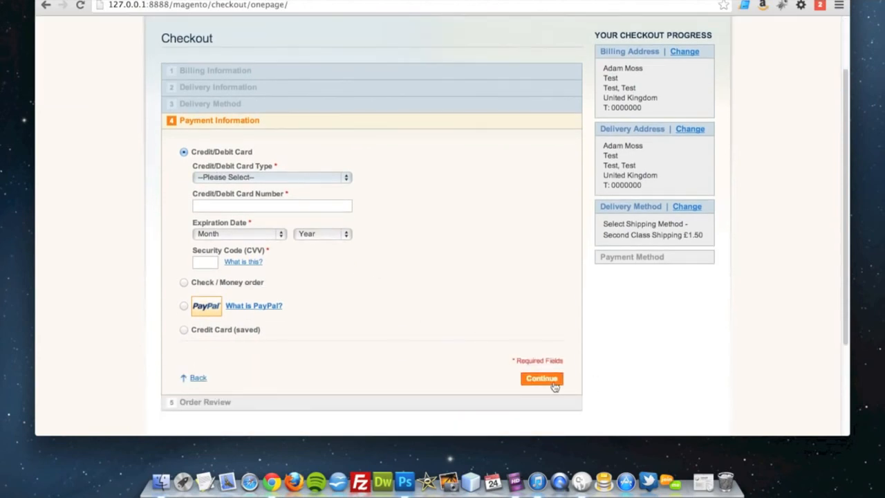
click(184, 305)
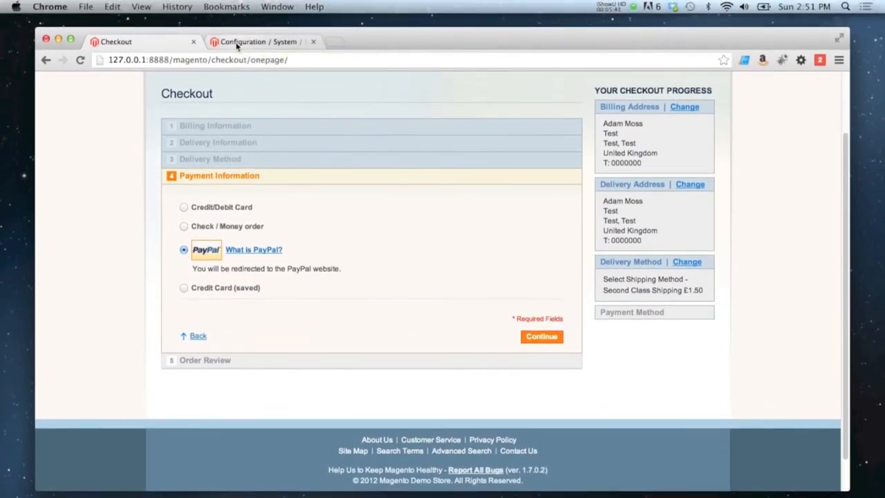
click(237, 44)
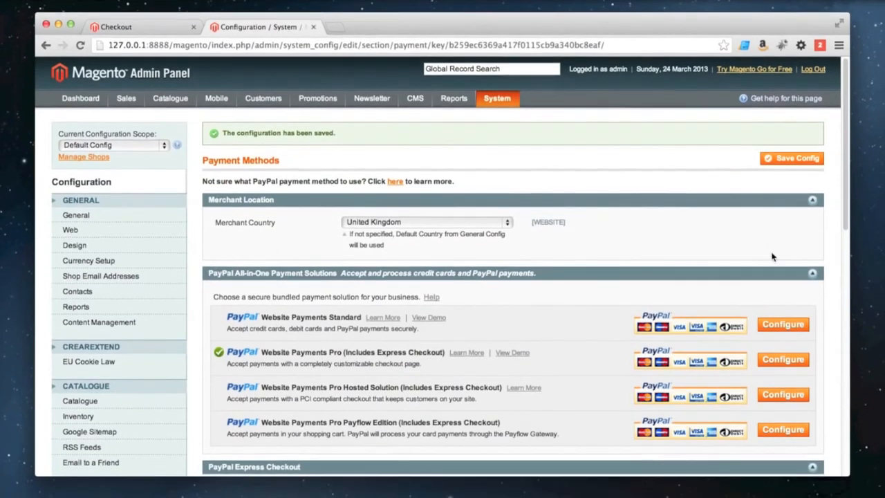